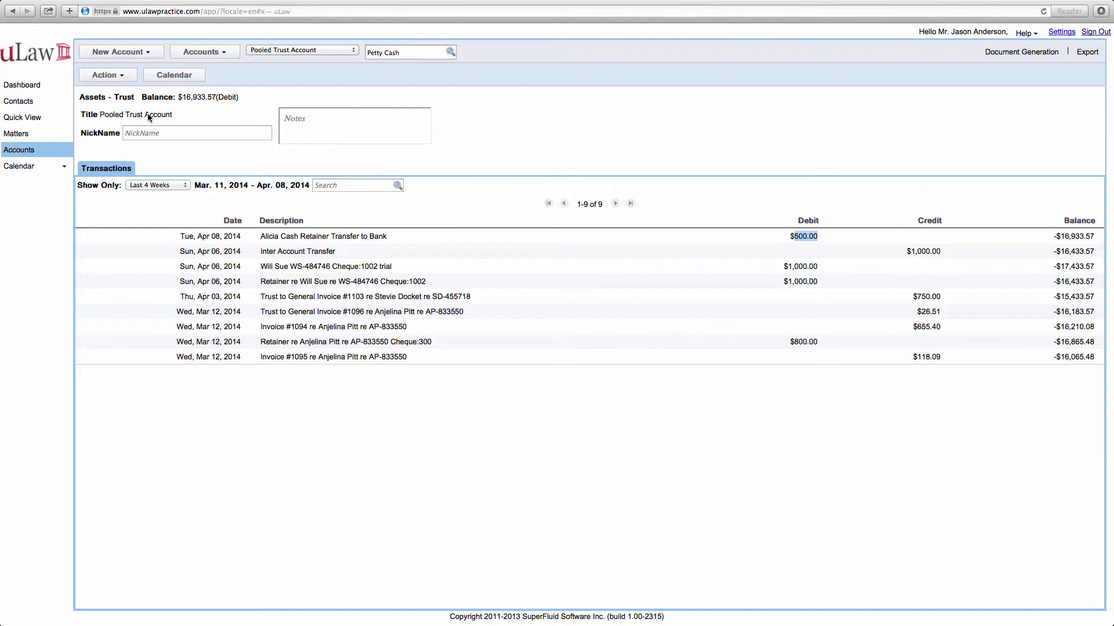
# Step: Start a new office expense filed under the Google Advtertising category
pyautogui.click(120, 78)
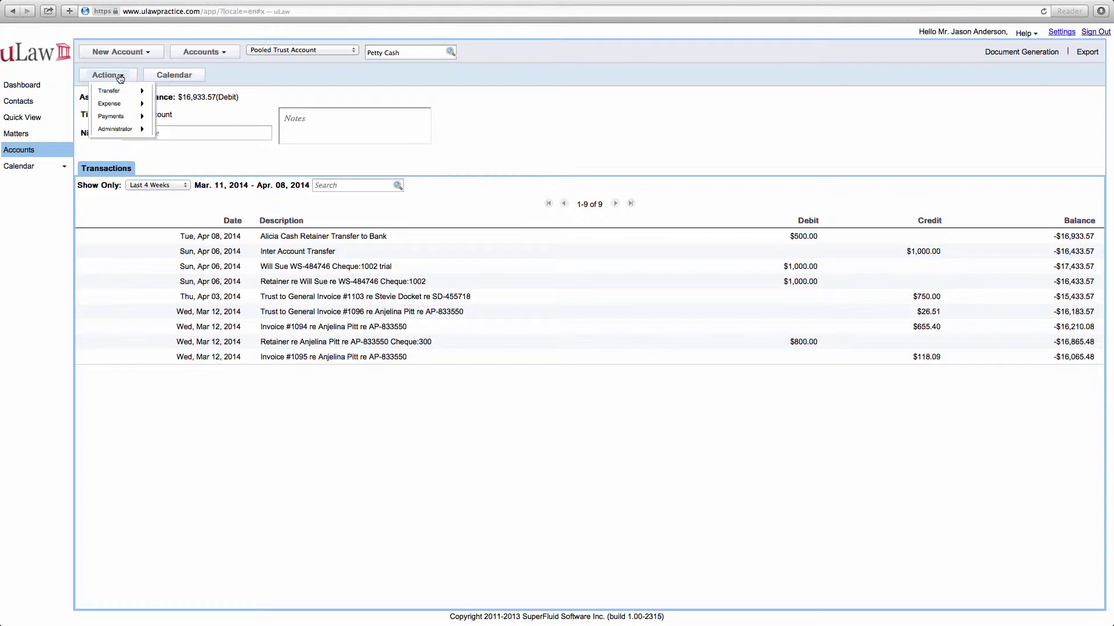
pyautogui.moveTo(123, 94)
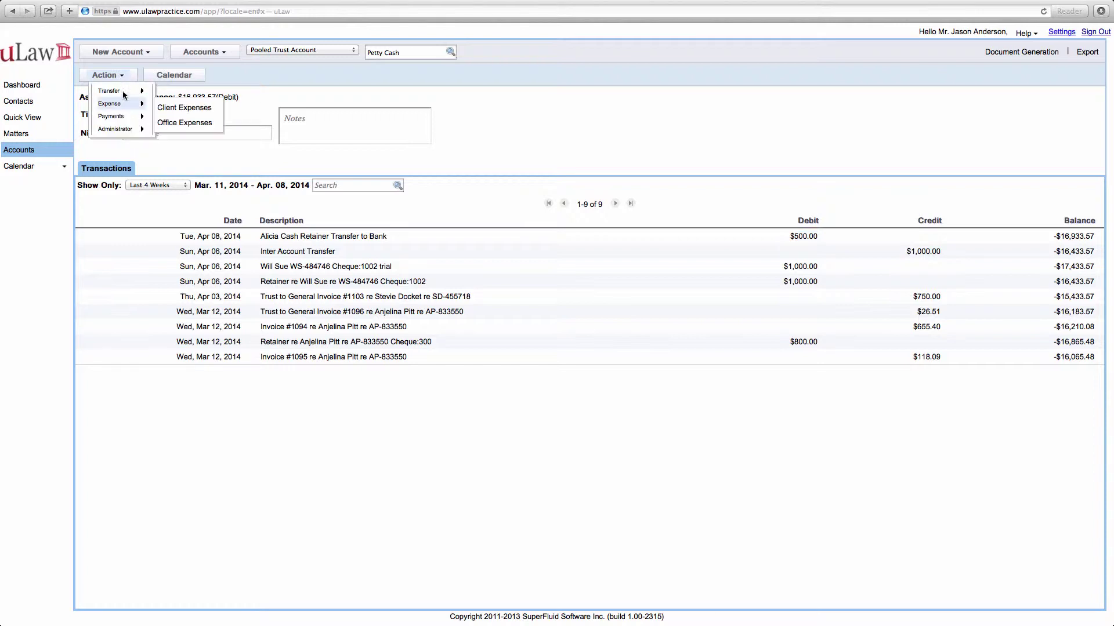
pyautogui.click(204, 124)
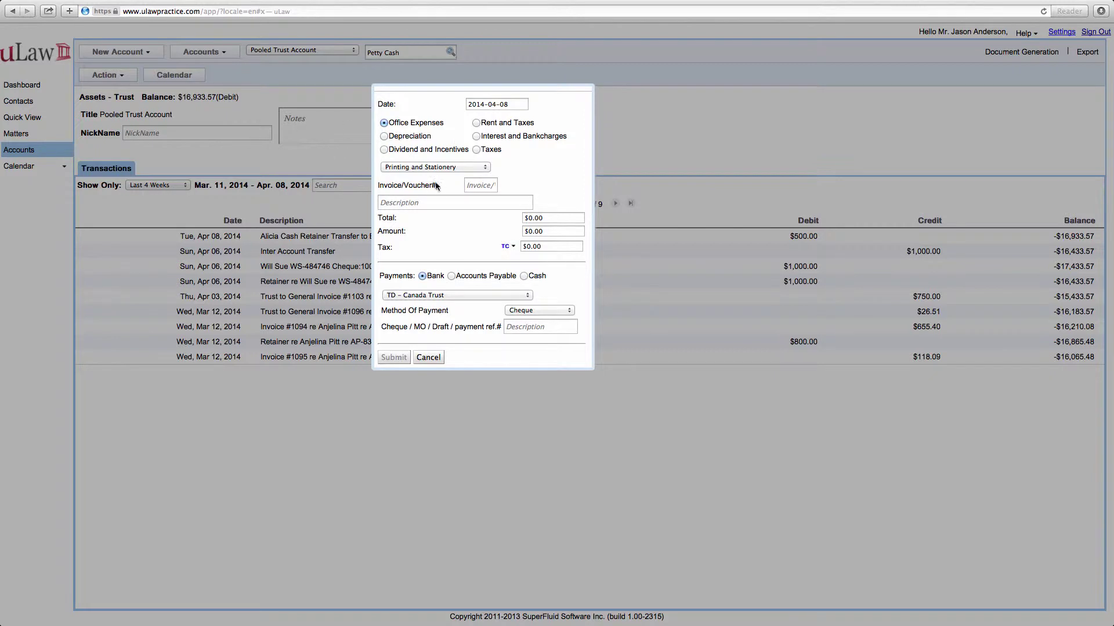
pyautogui.click(424, 169)
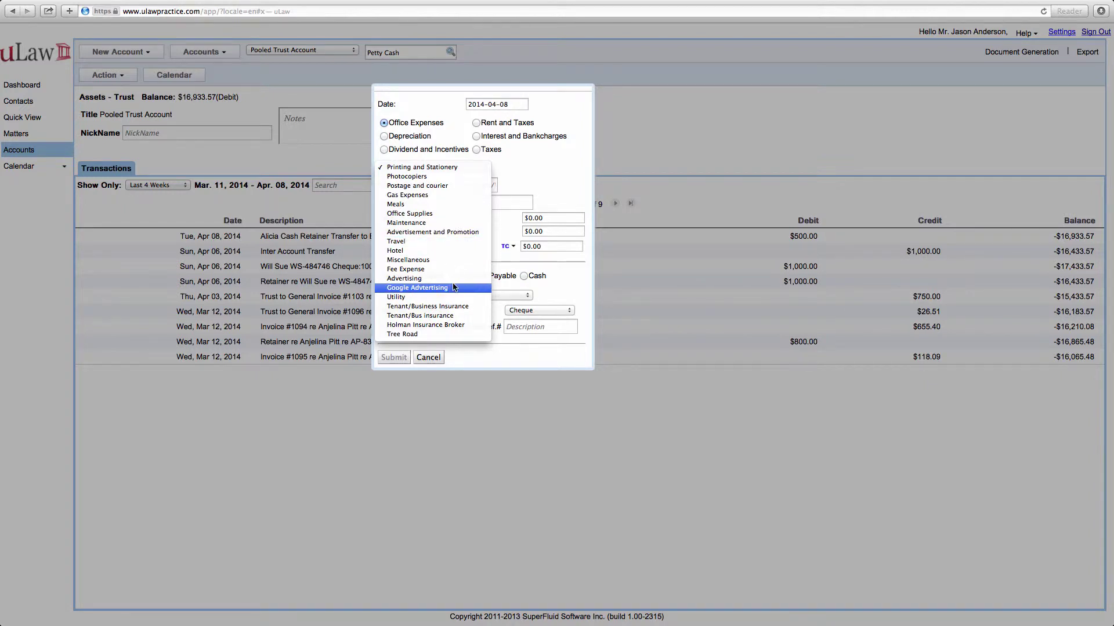
pyautogui.click(454, 288)
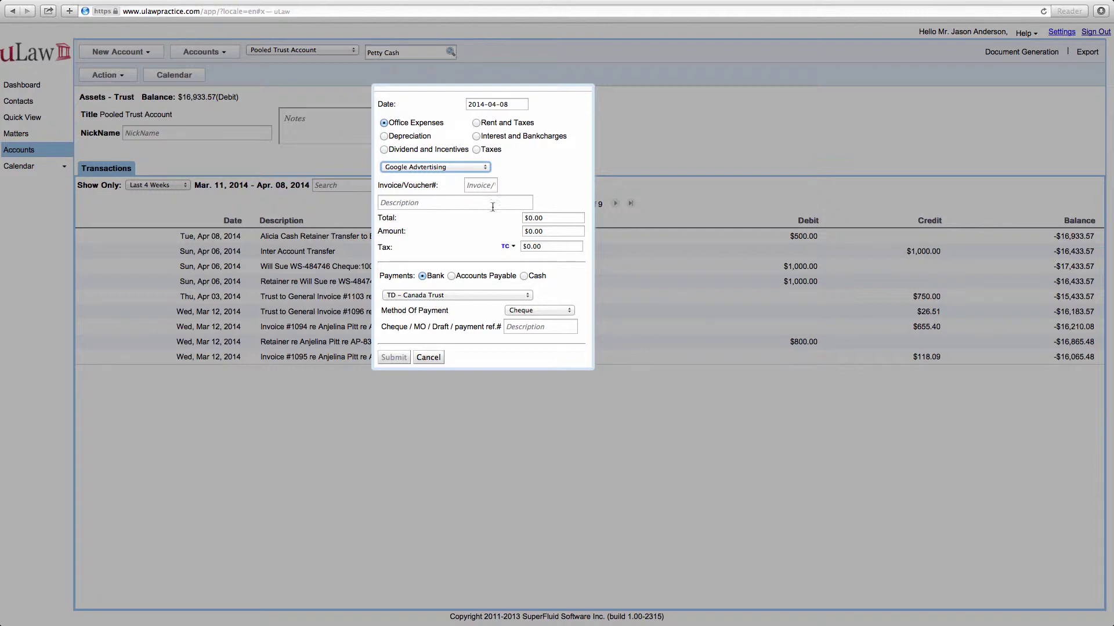
# Step: Enter amount 100, voucher number 56 and description 'Google Adwords'
pyautogui.click(547, 231)
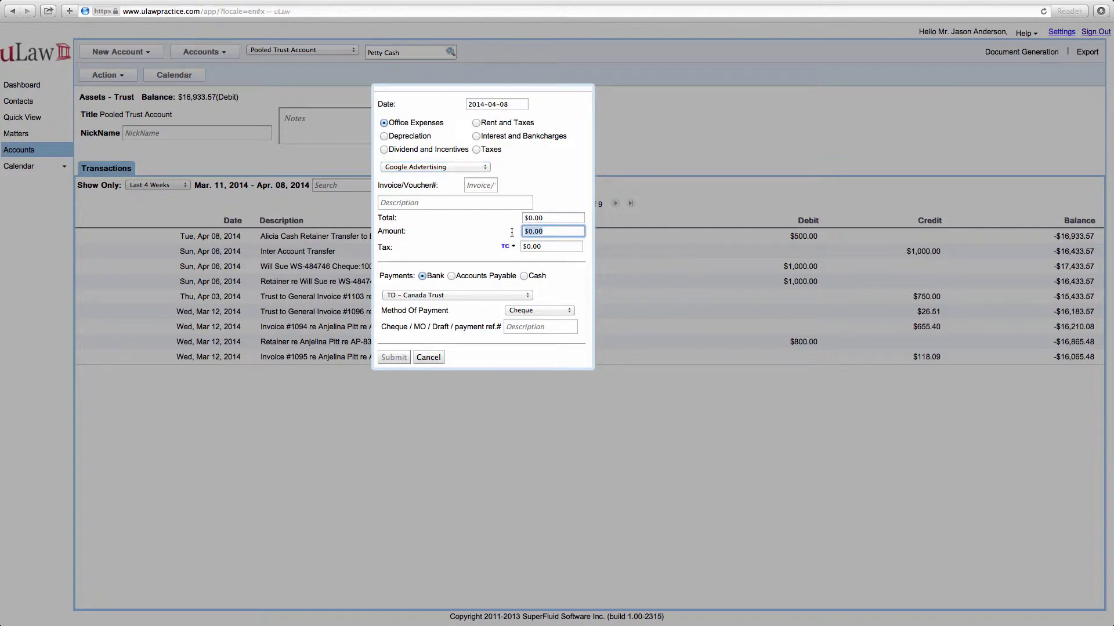
pyautogui.write('100')
pyautogui.press('Tab')
pyautogui.click(411, 202)
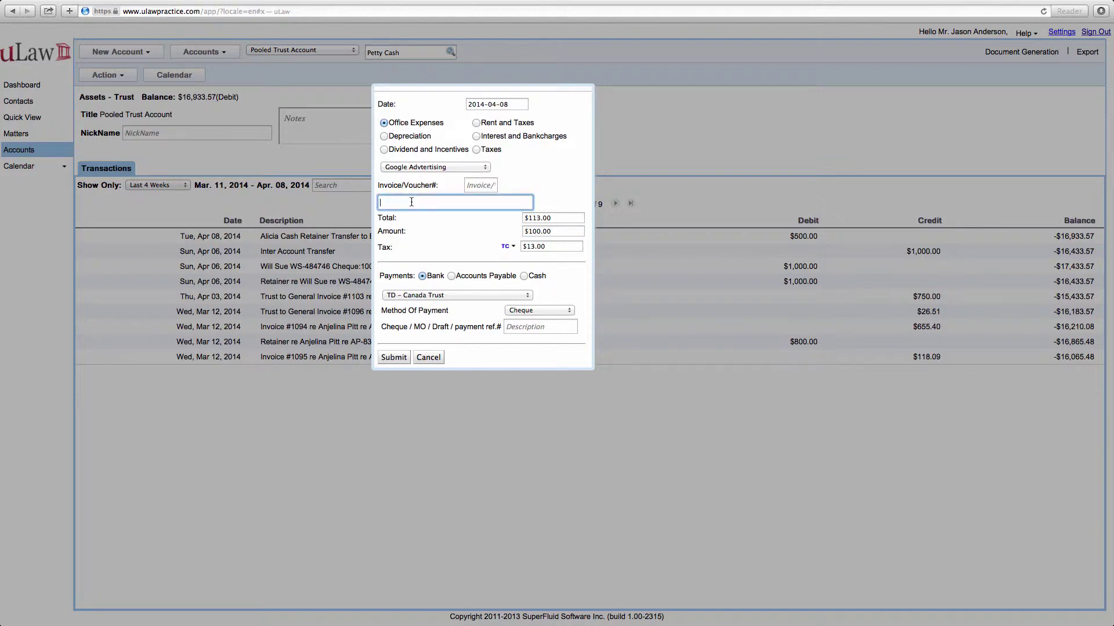
pyautogui.click(474, 186)
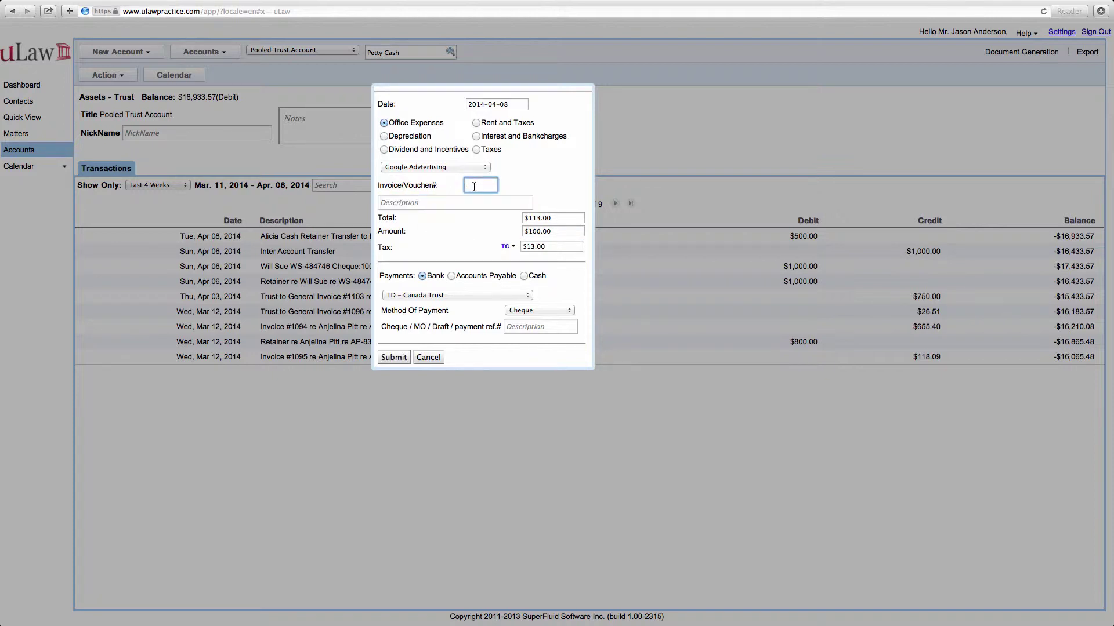
pyautogui.write('56')
pyautogui.click(445, 197)
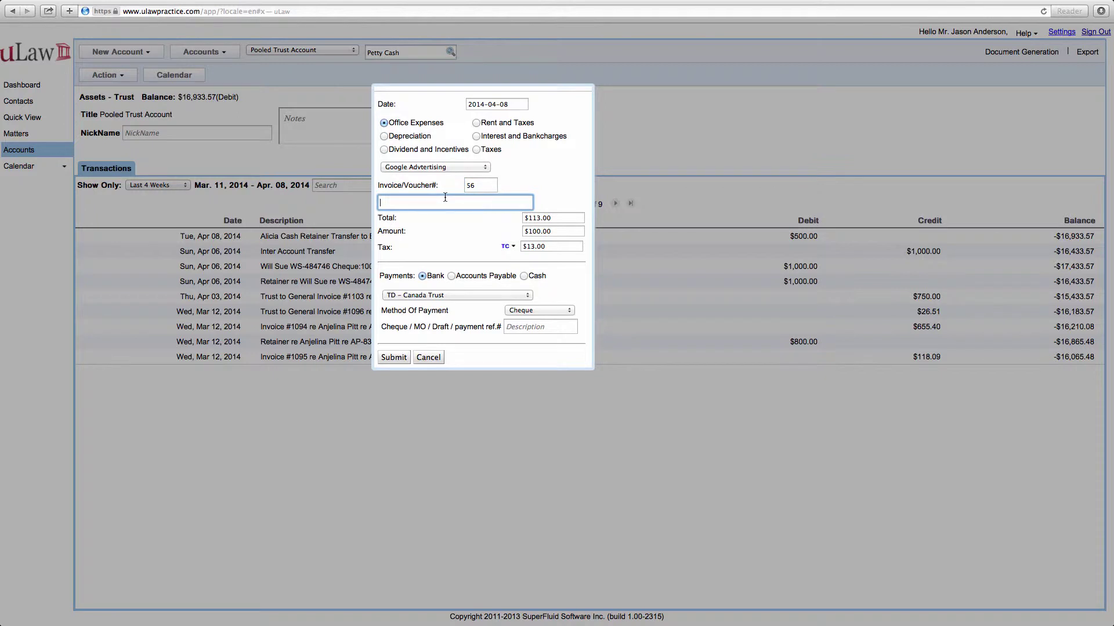
pyautogui.write('Google Adwords')
# Step: Pay from the RBC Credit Card account by credit card, enter a payment reference, and submit
pyautogui.click(444, 297)
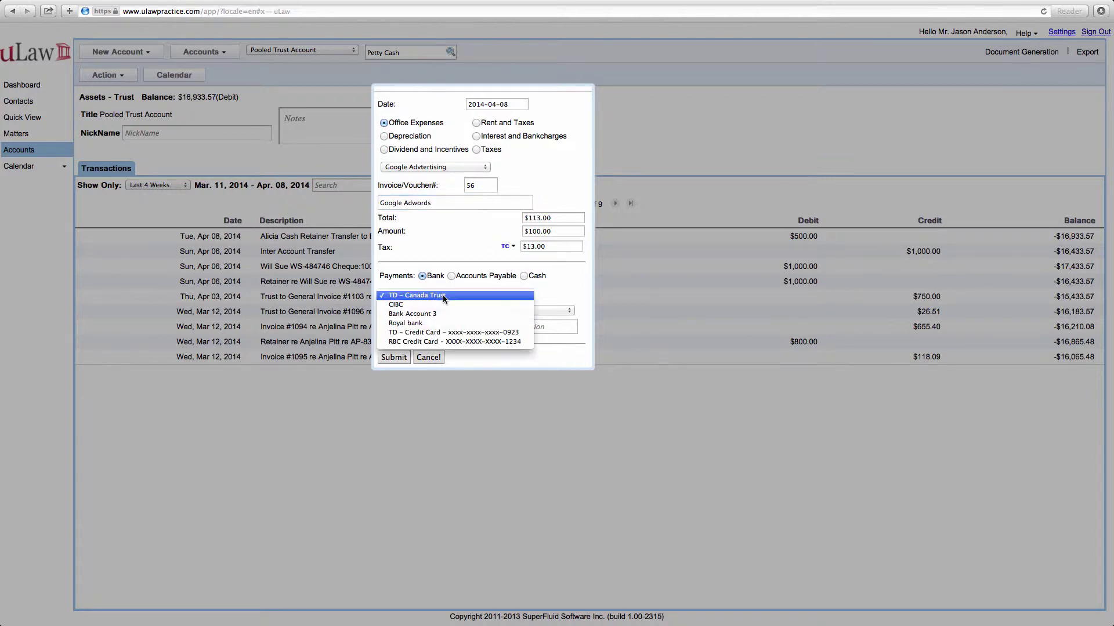
pyautogui.click(448, 342)
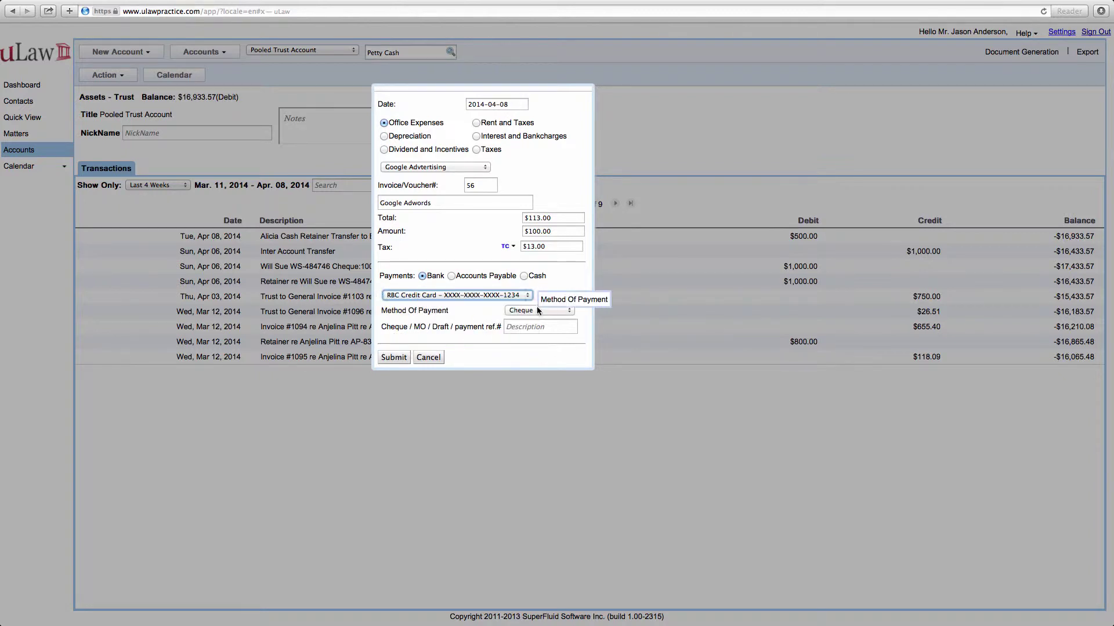
pyautogui.click(538, 311)
pyautogui.click(528, 357)
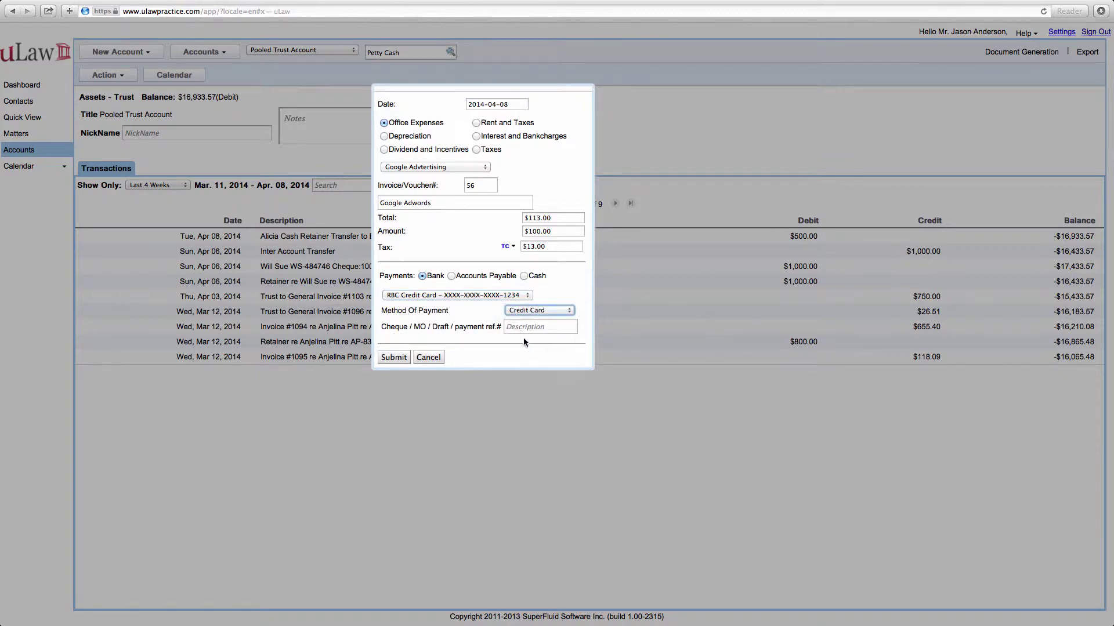
pyautogui.click(513, 326)
pyautogui.write('1234')
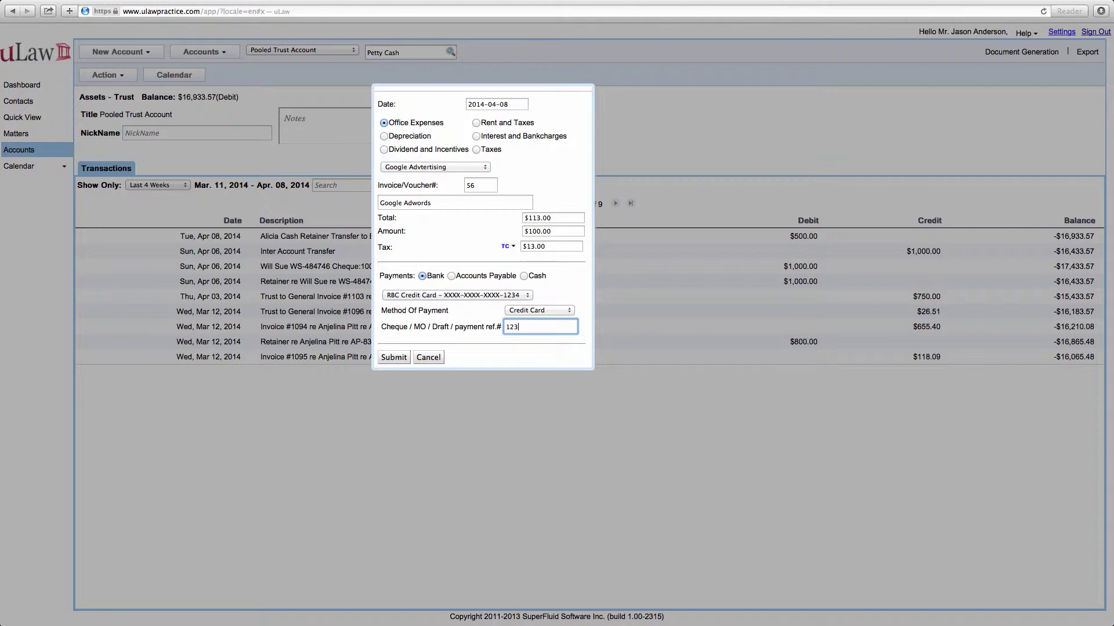
pyautogui.click(393, 357)
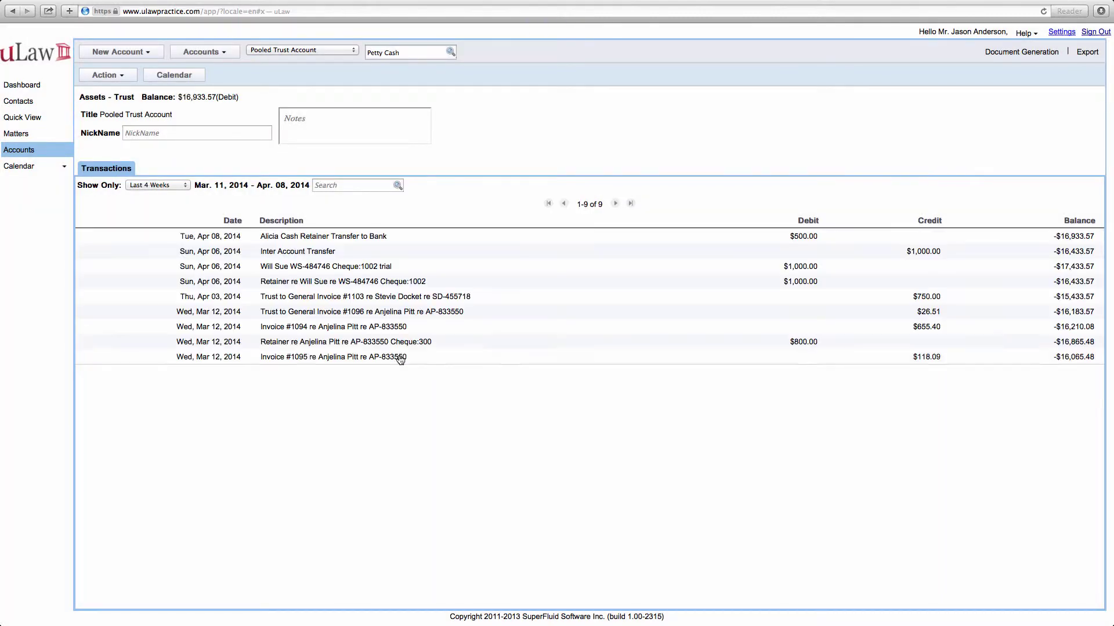
# Step: Search 'googl' and open the Google Advtertising expense account
pyautogui.click(370, 53)
pyautogui.write('googl')
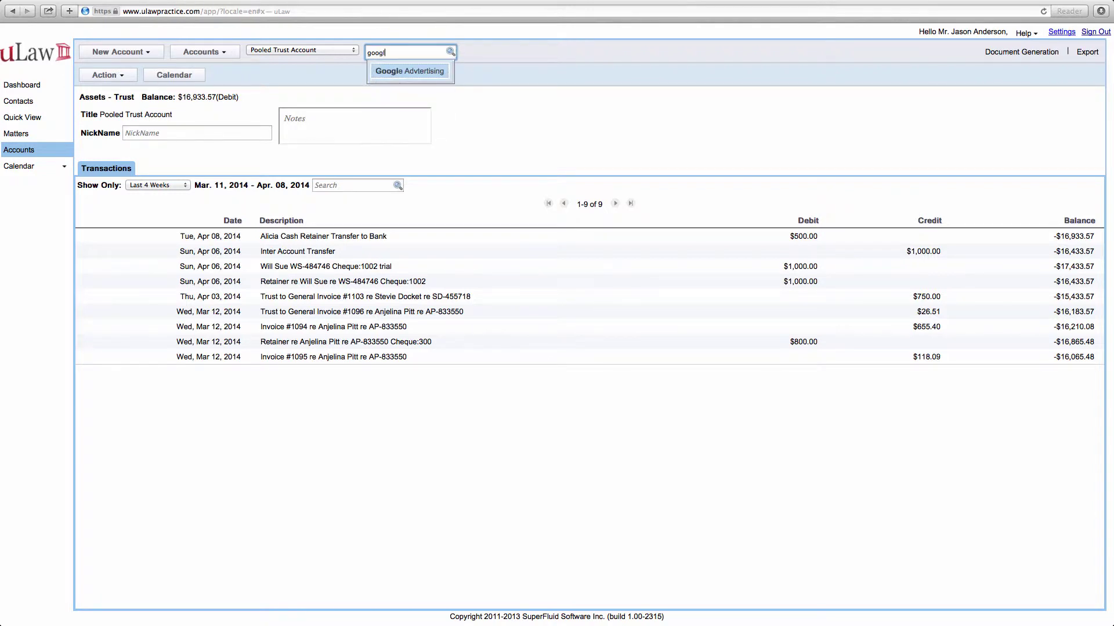
pyautogui.click(430, 76)
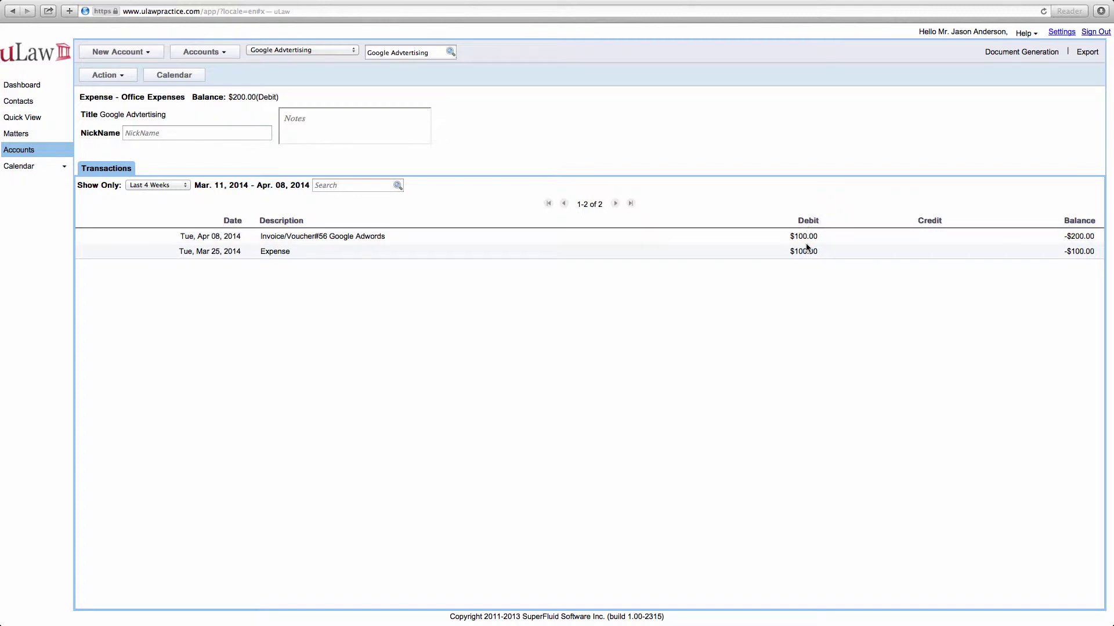
# Step: Unlock the Apr 08 Google Adwords entry, change its amount to 200, and submit
pyautogui.click(804, 236)
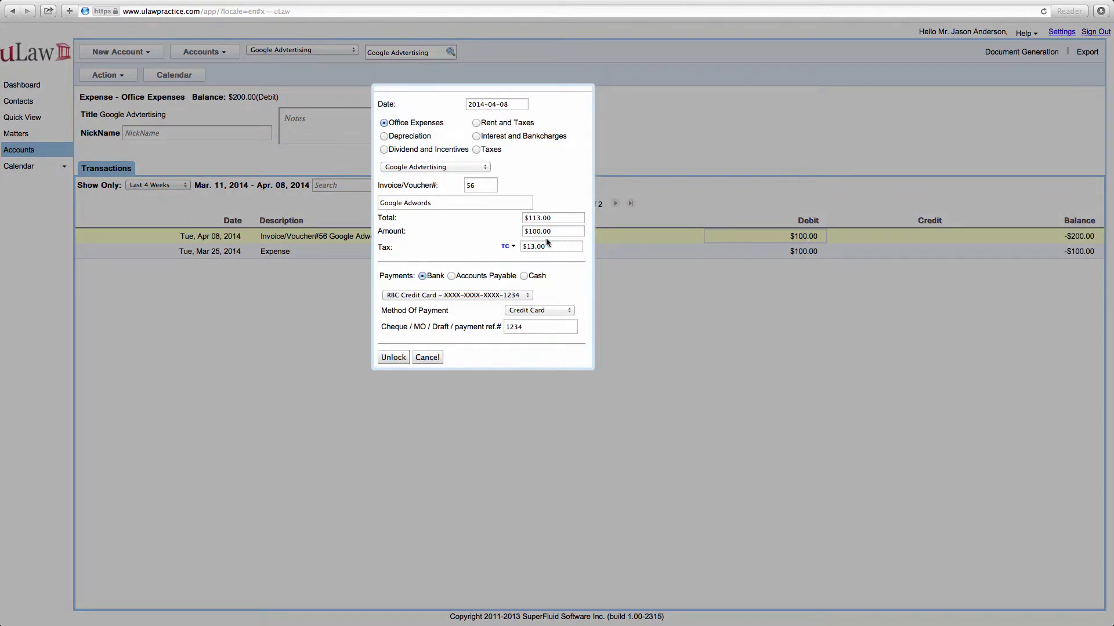
pyautogui.click(394, 358)
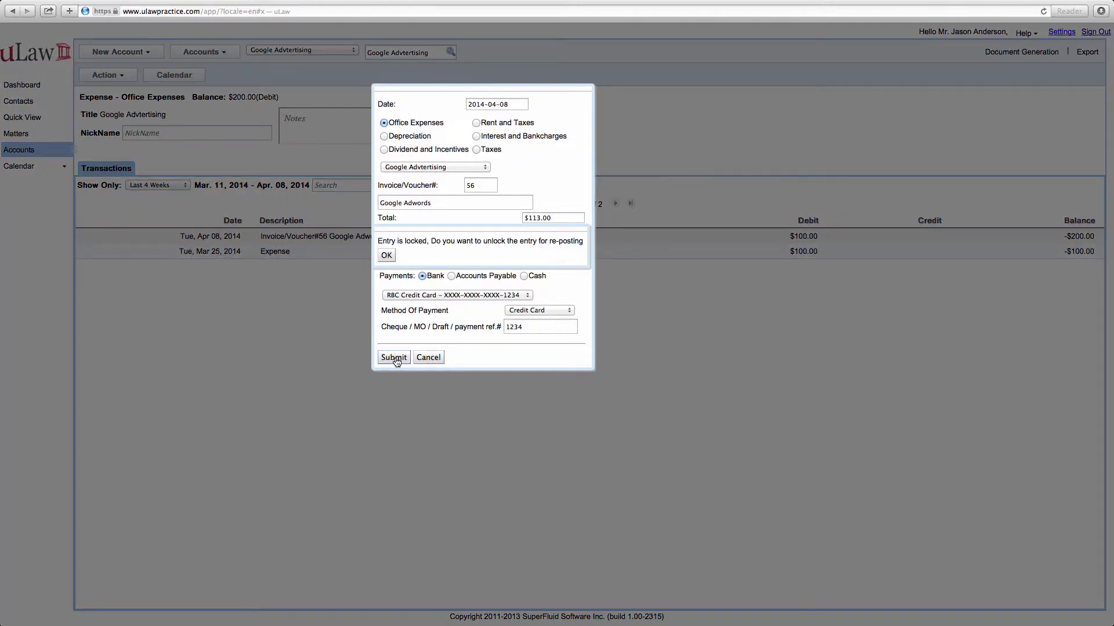
pyautogui.click(387, 256)
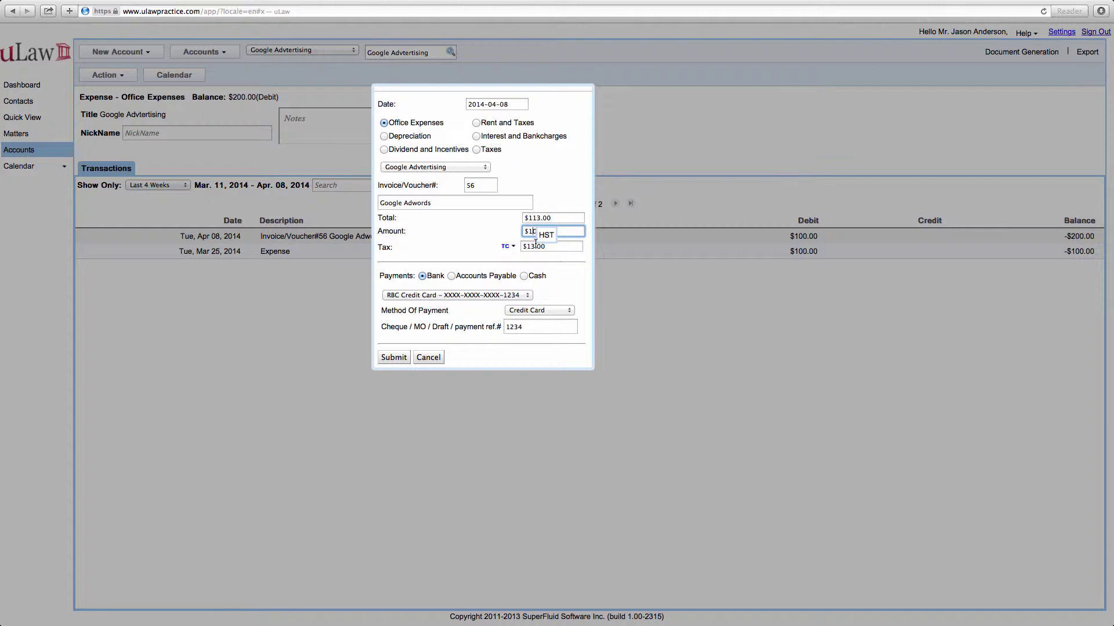
pyautogui.write('200')
pyautogui.click(472, 236)
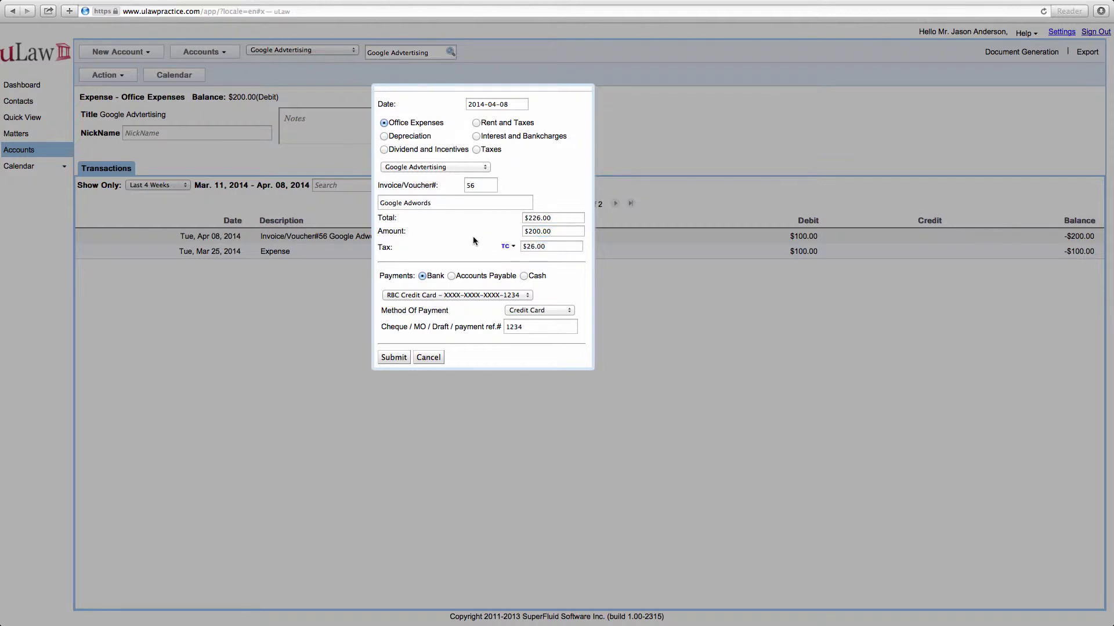
pyautogui.click(395, 358)
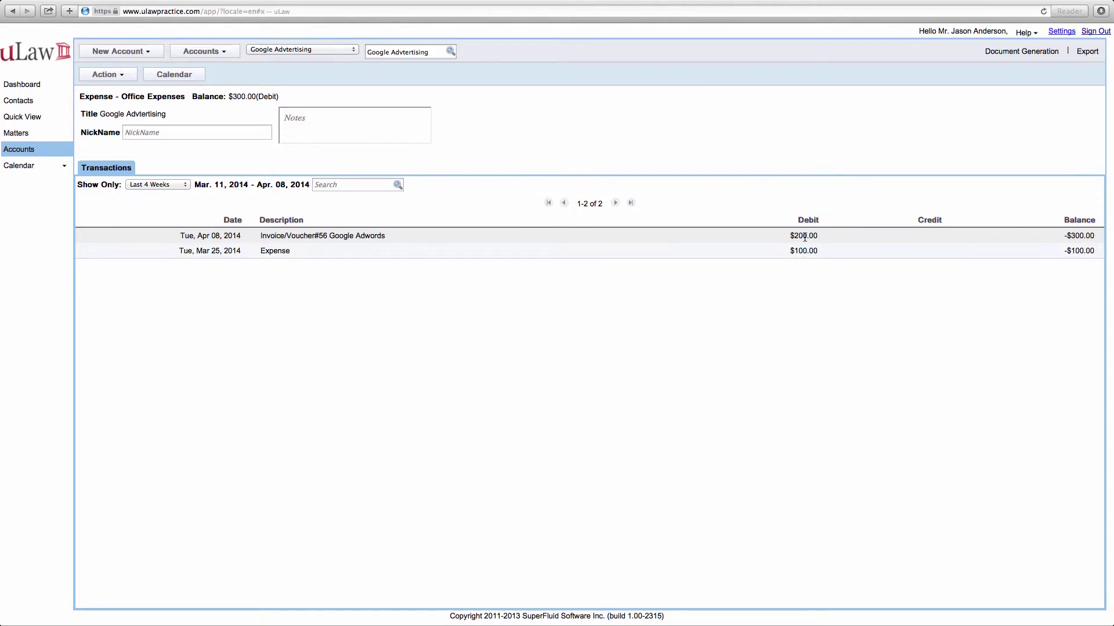
pyautogui.click(804, 237)
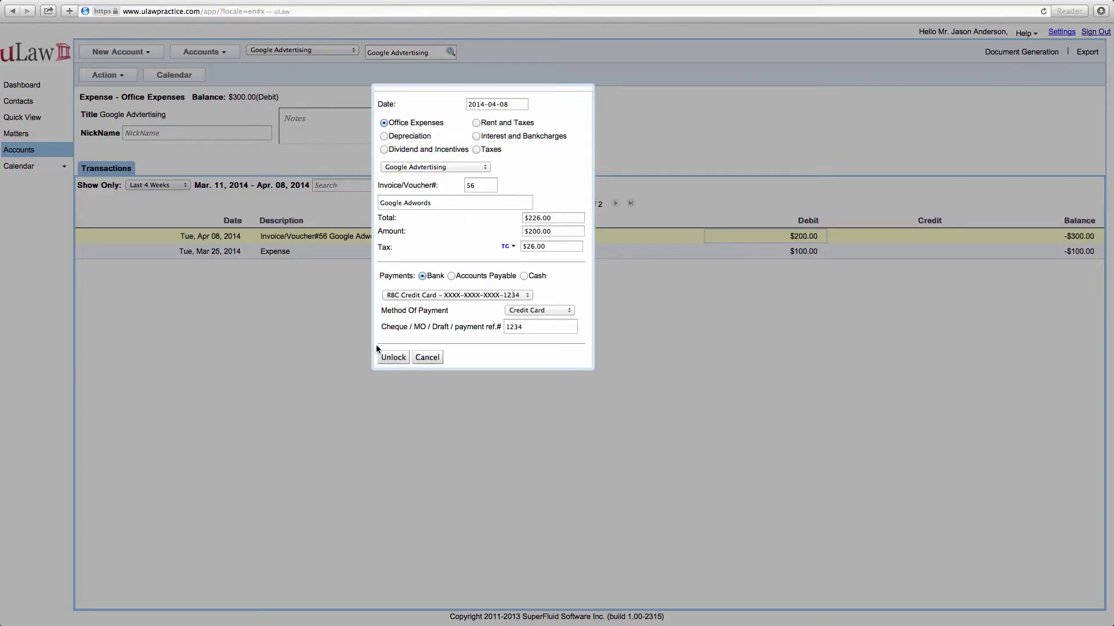
pyautogui.click(390, 359)
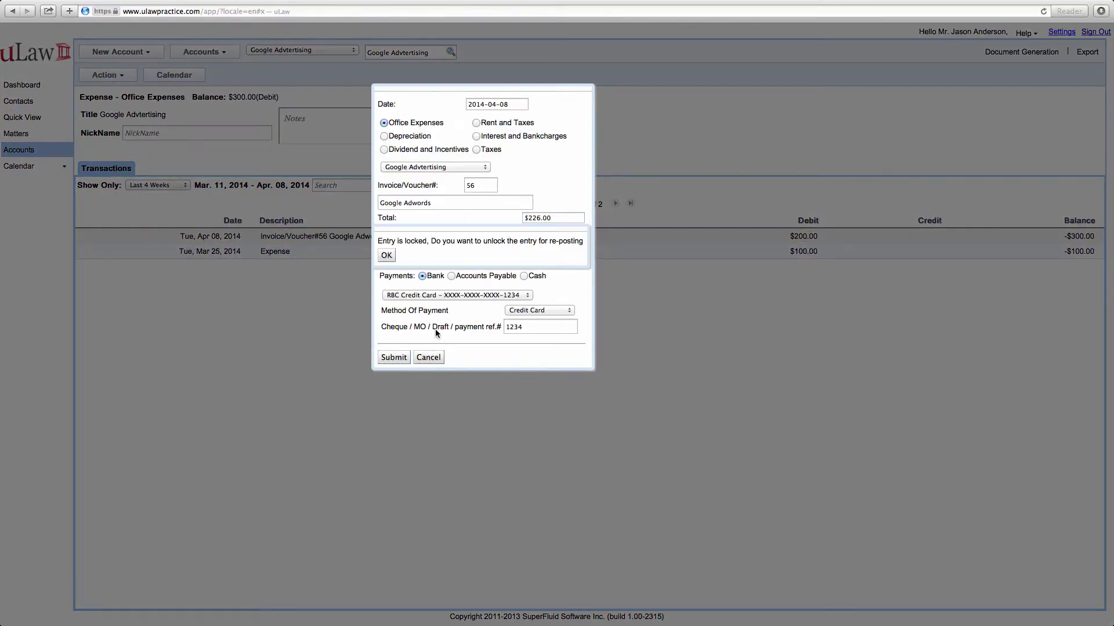
pyautogui.click(386, 255)
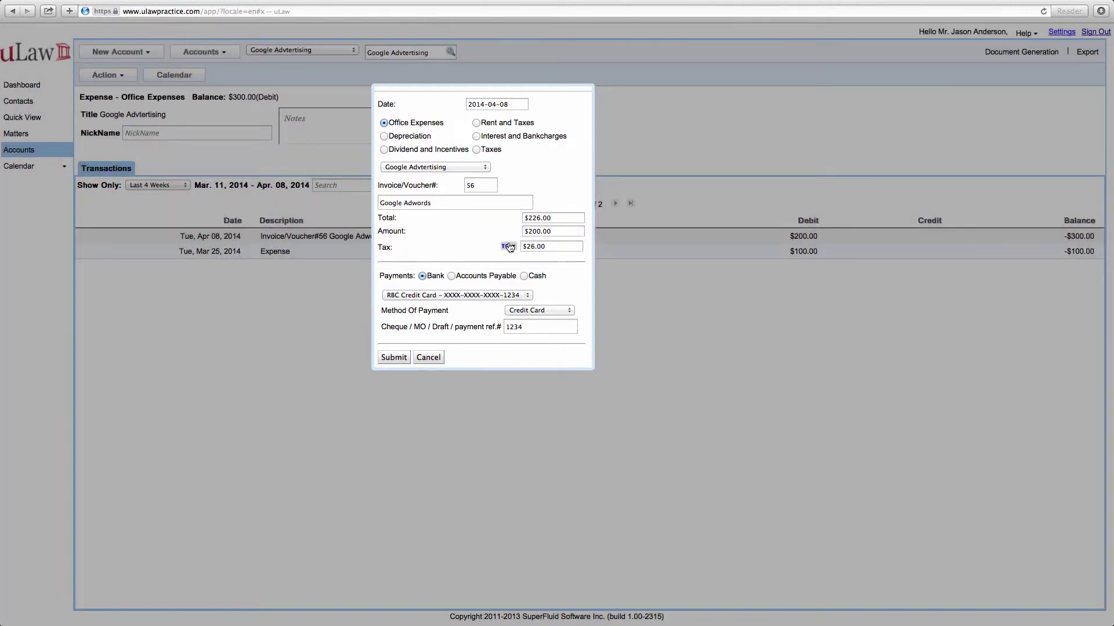
pyautogui.click(535, 230)
pyautogui.press('super+a')
pyautogui.write('0')
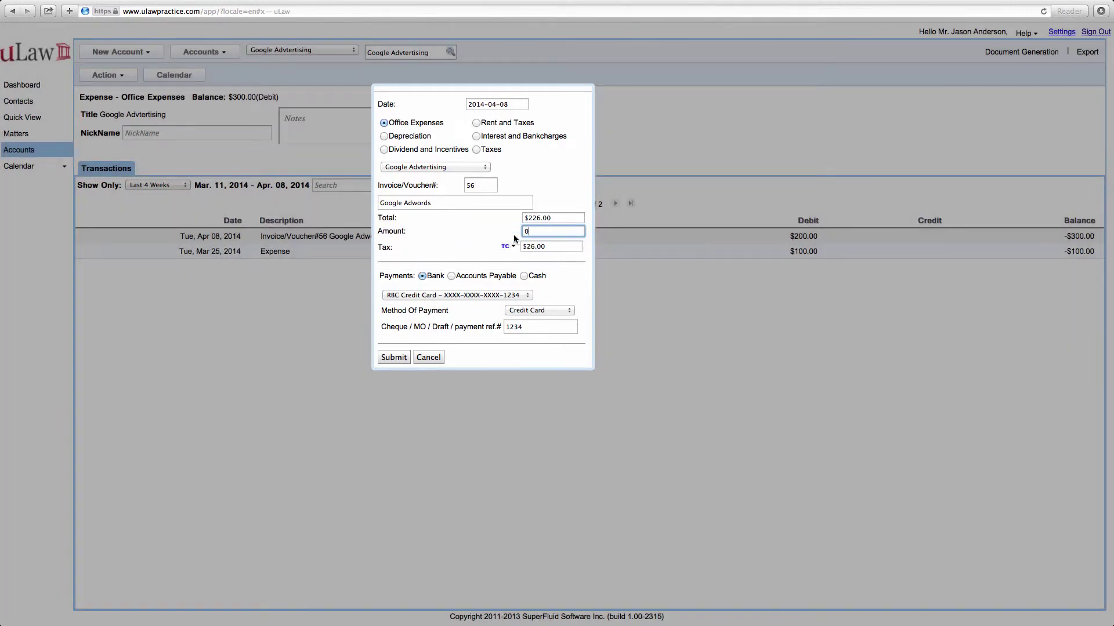
pyautogui.click(468, 234)
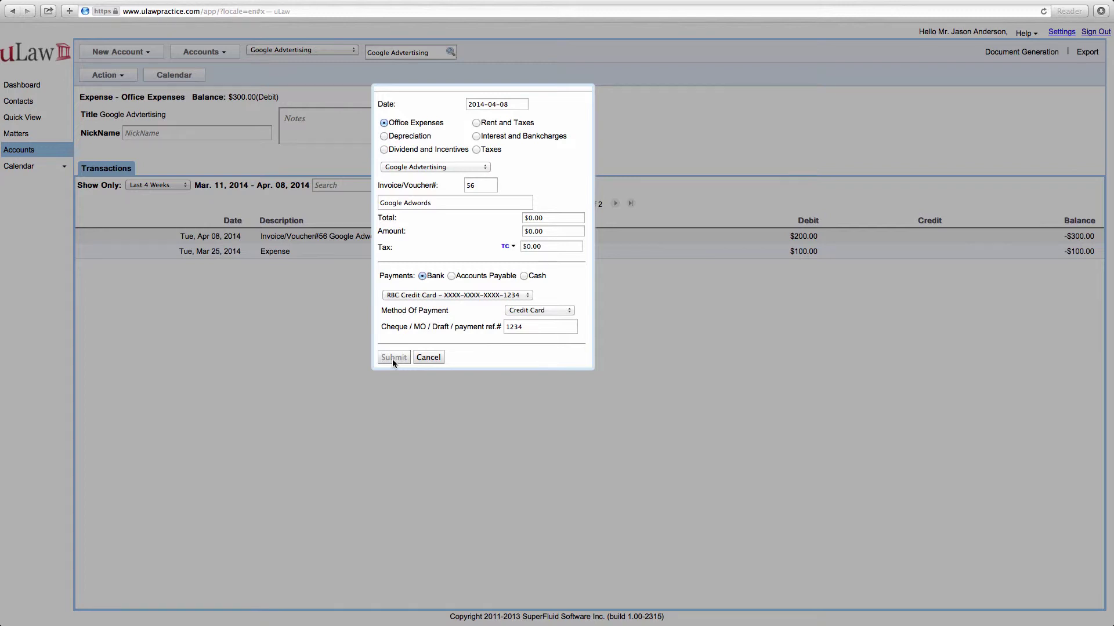
# Step: Discard the open edit and enable administrator mode
pyautogui.click(429, 358)
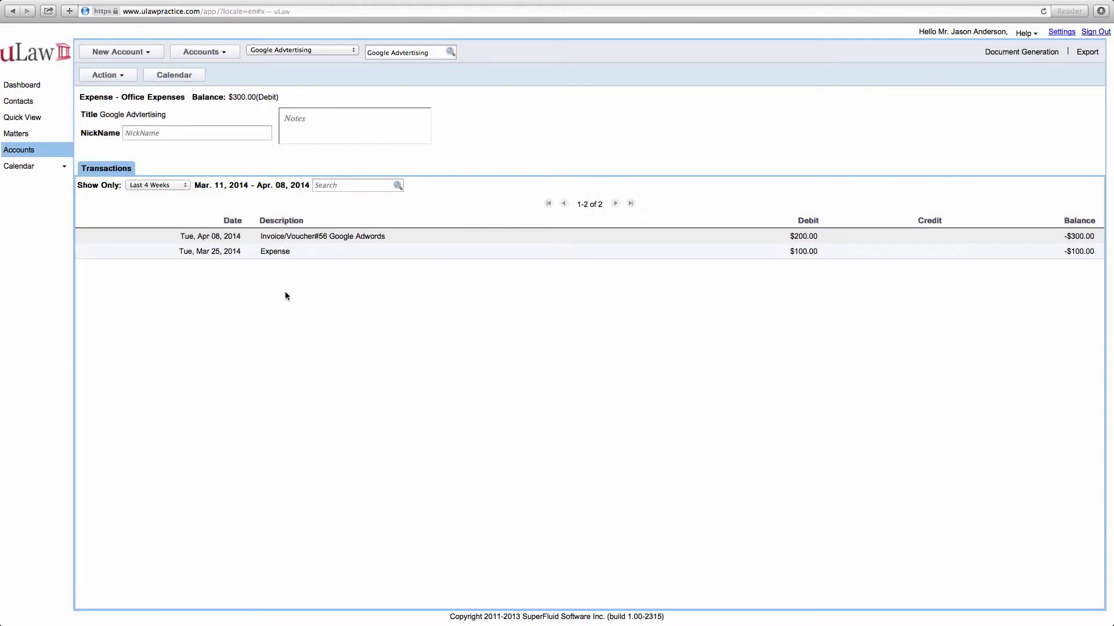
pyautogui.click(109, 76)
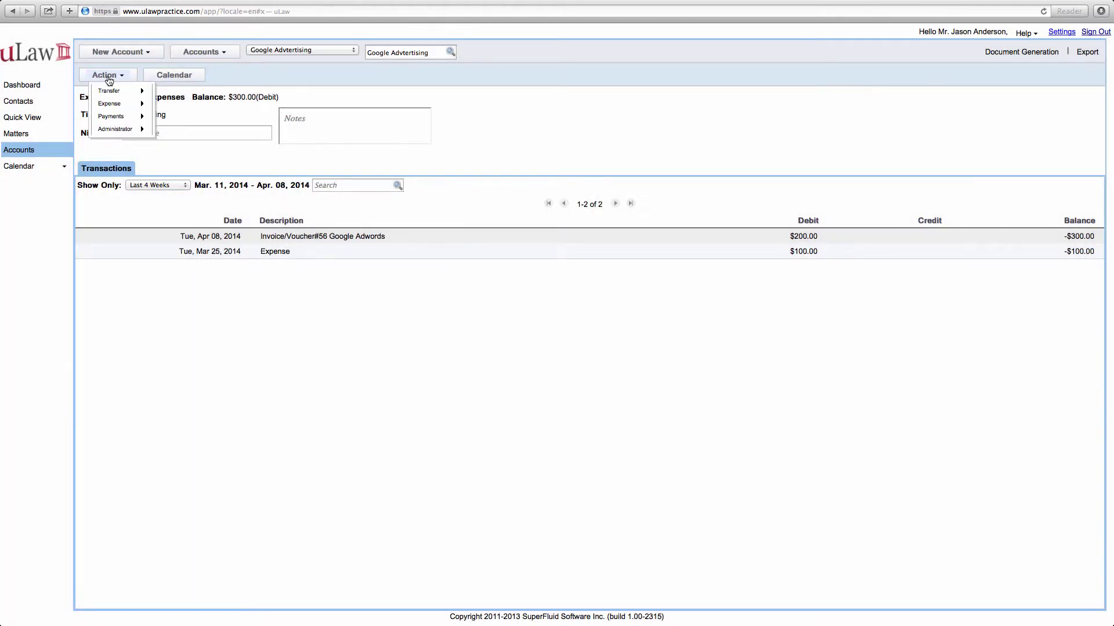
pyautogui.moveTo(131, 130)
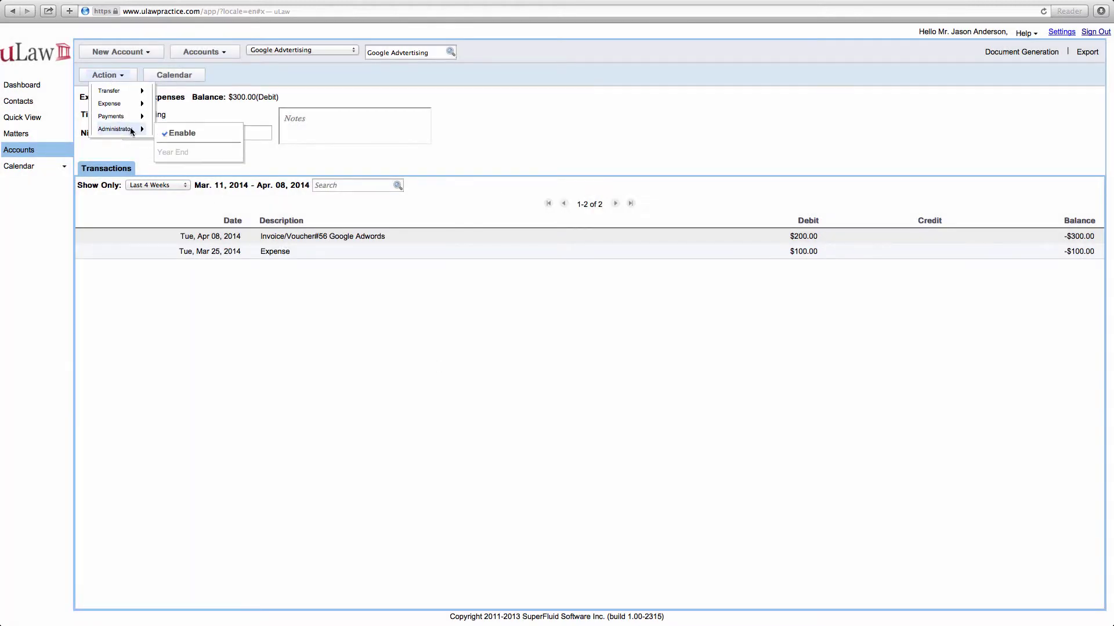
pyautogui.click(171, 134)
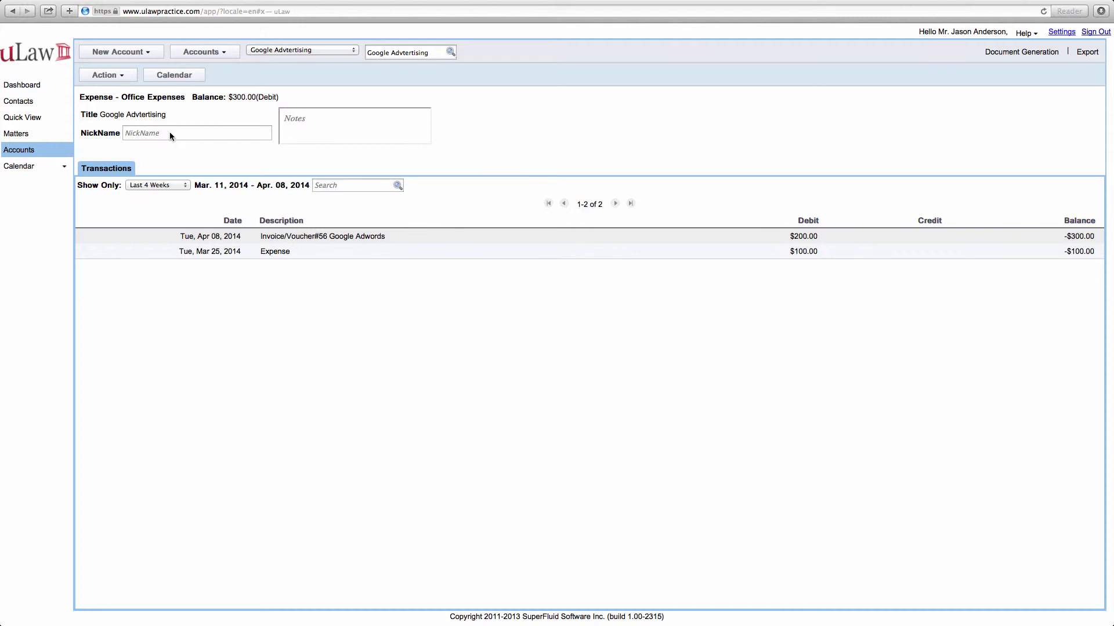
# Step: Unlock the Apr 08 $200.00 entry, set its amount to 0, and submit to remove it
pyautogui.click(801, 237)
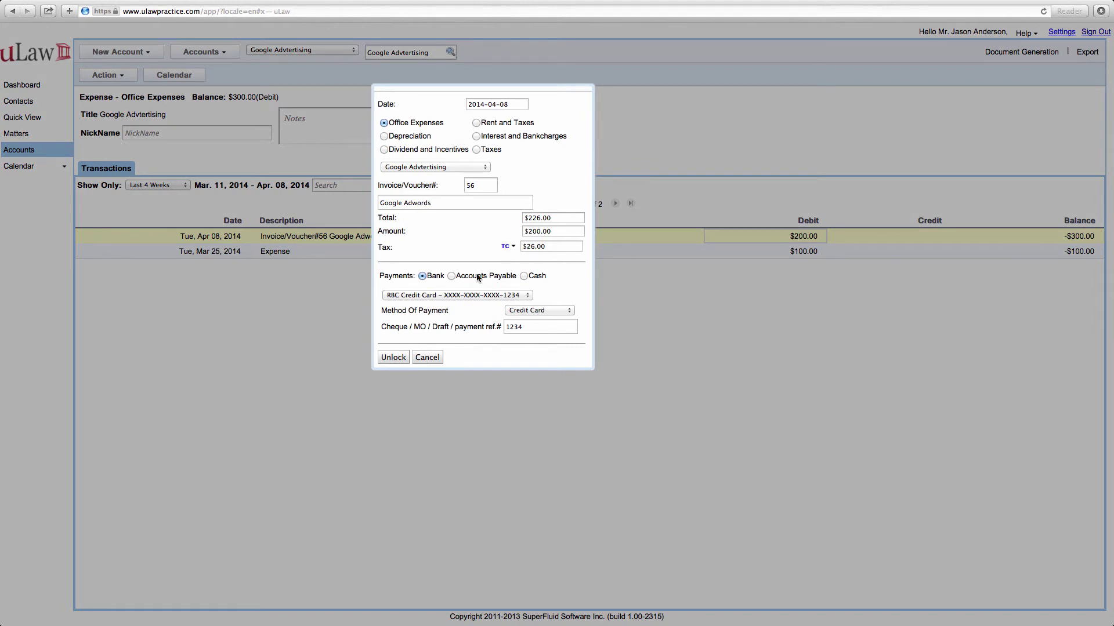
pyautogui.click(393, 357)
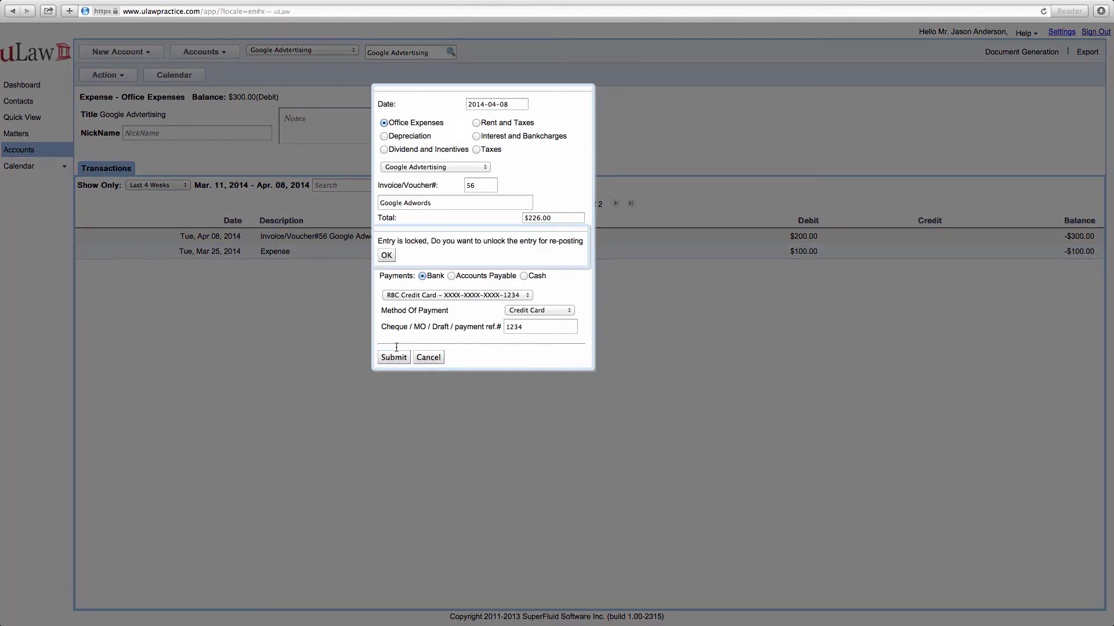
pyautogui.click(390, 258)
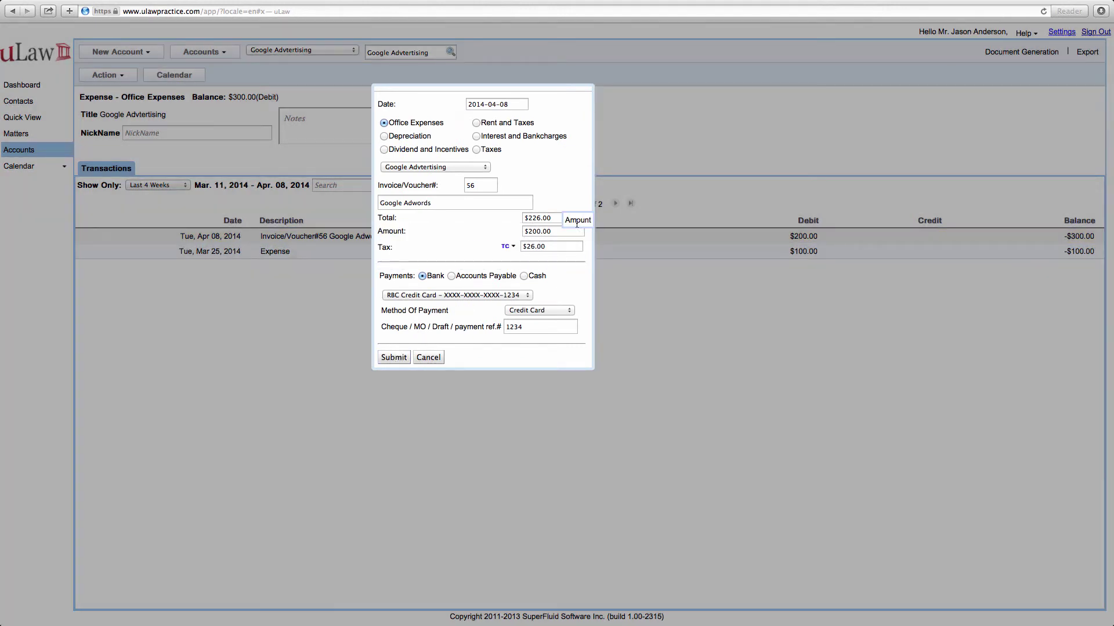
pyautogui.doubleClick(542, 230)
pyautogui.write('0')
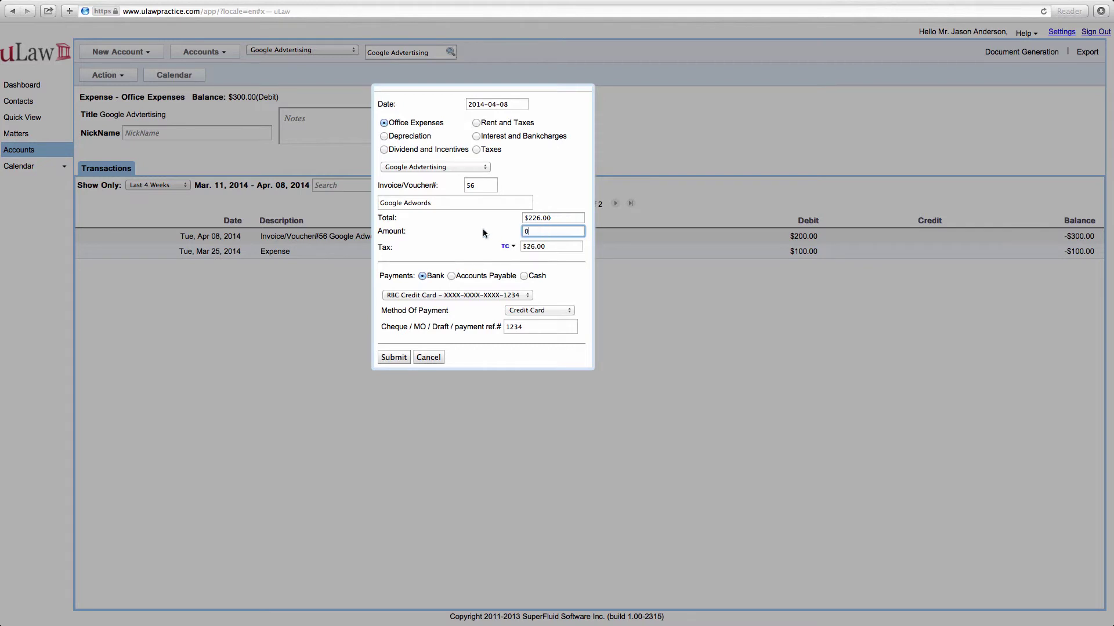
pyautogui.click(471, 231)
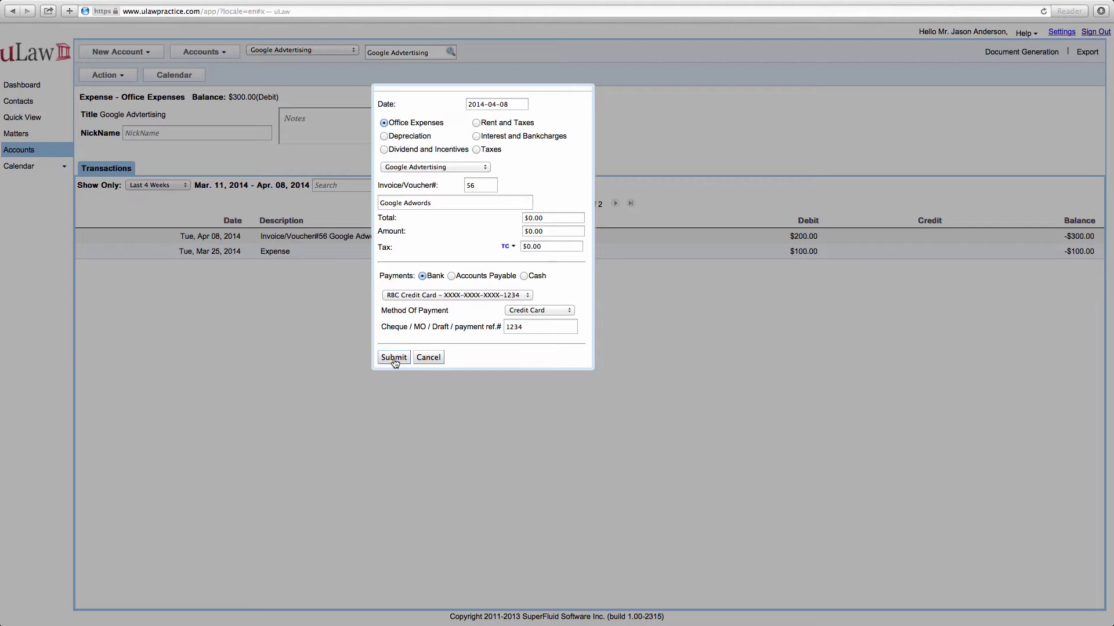
pyautogui.click(394, 357)
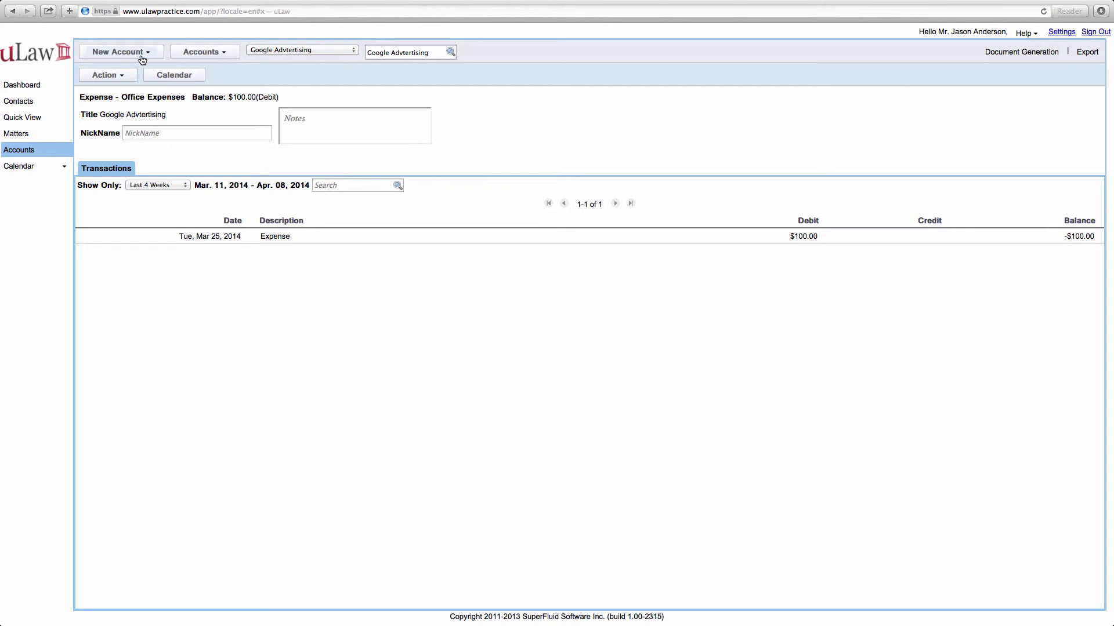
# Step: Disable administrator mode and unlock the Mar 25 $100.00 expense for re-posting
pyautogui.click(114, 78)
pyautogui.moveTo(137, 129)
pyautogui.click(804, 238)
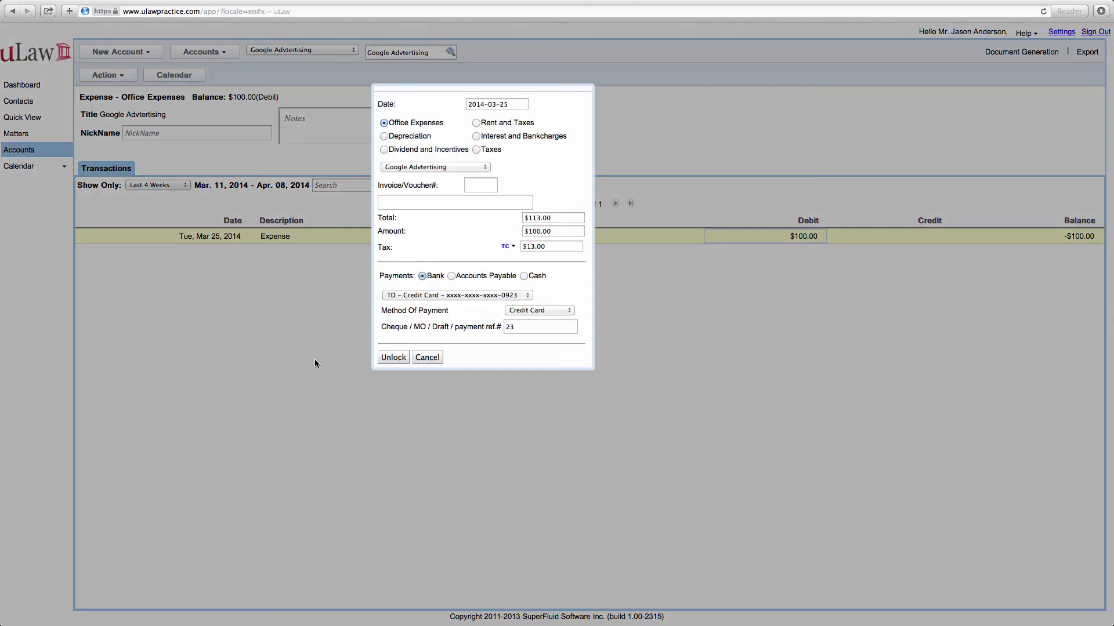
pyautogui.click(390, 359)
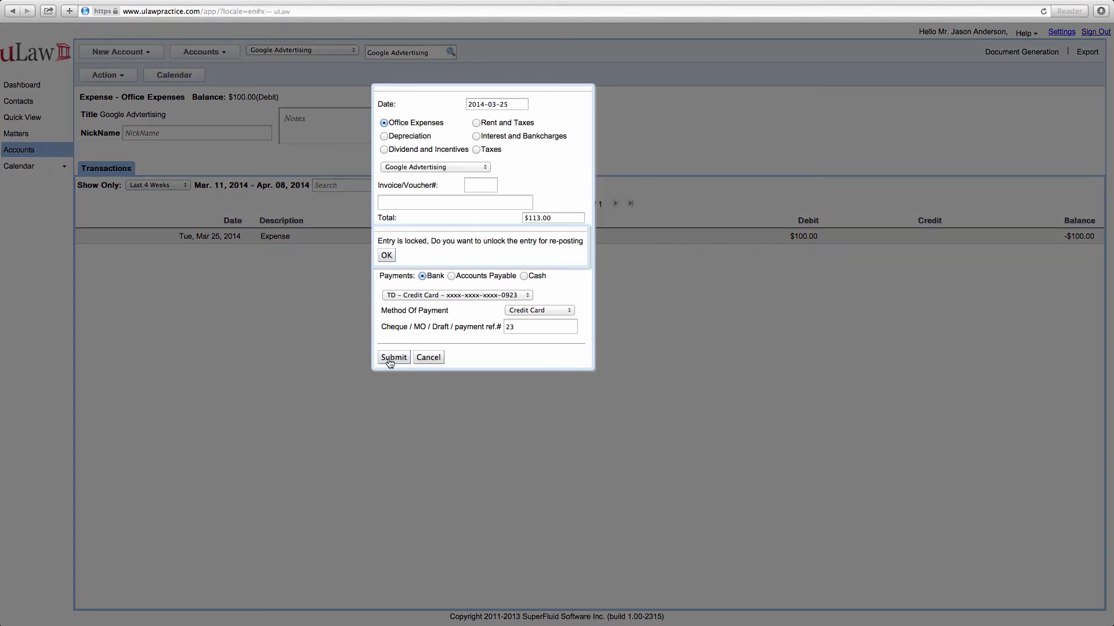
pyautogui.click(386, 255)
# Step: Change the Mar 25 expense amount to $200.00 and submit it
pyautogui.click(531, 231)
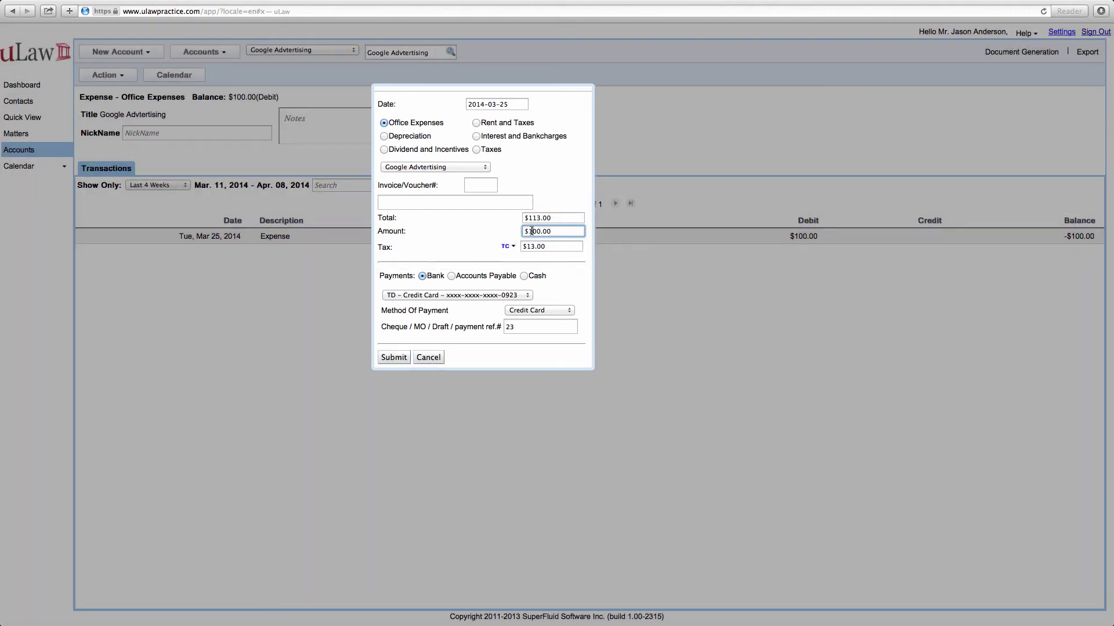
pyautogui.press('BackSpace')
pyautogui.write('2')
pyautogui.click(431, 235)
pyautogui.click(400, 356)
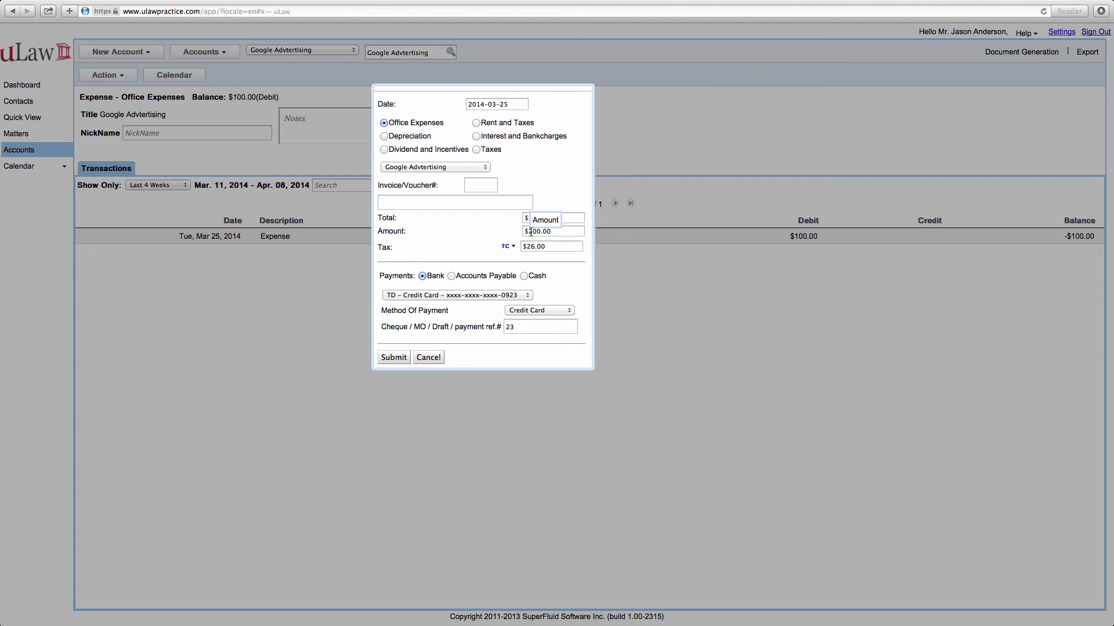
# Step: Replace the Mar 25 amount with 0, zeroing tax and total
pyautogui.doubleClick(531, 232)
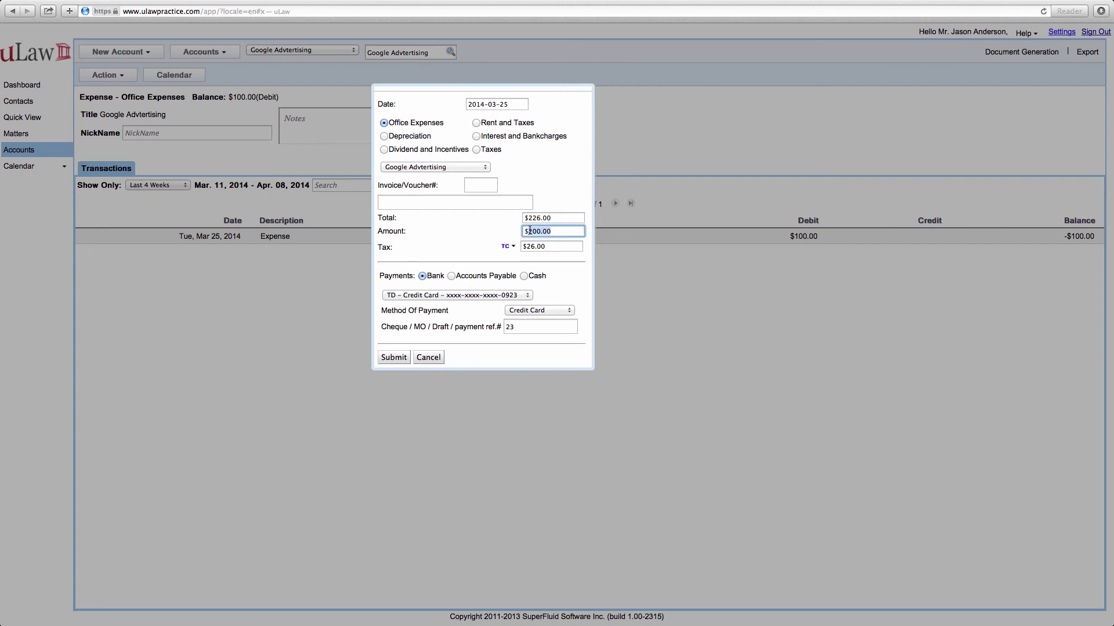
pyautogui.write('0')
pyautogui.click(471, 239)
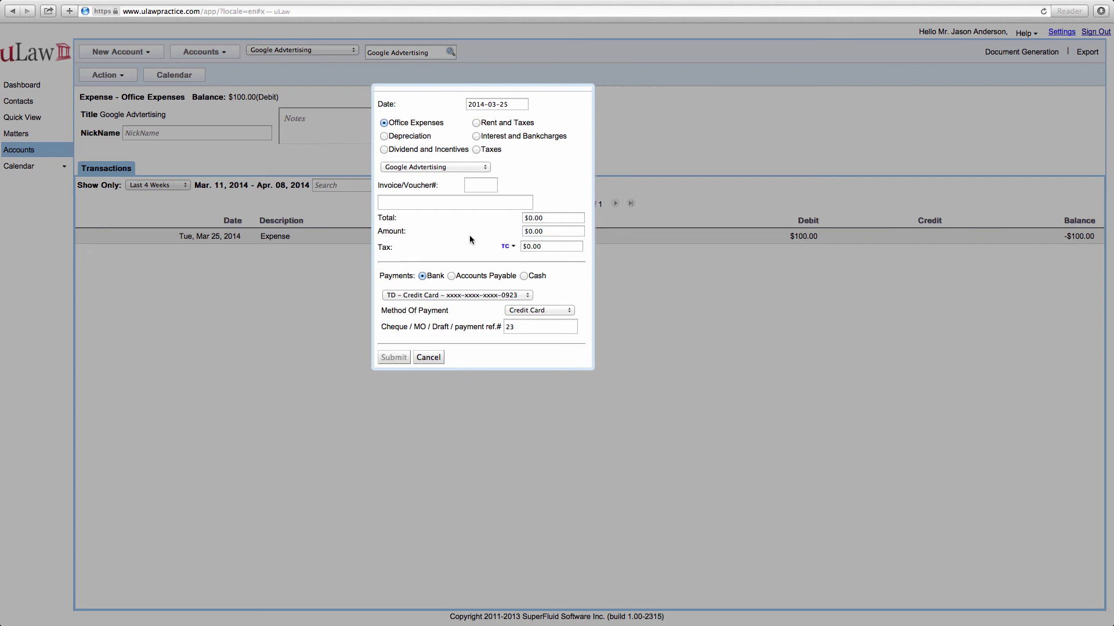